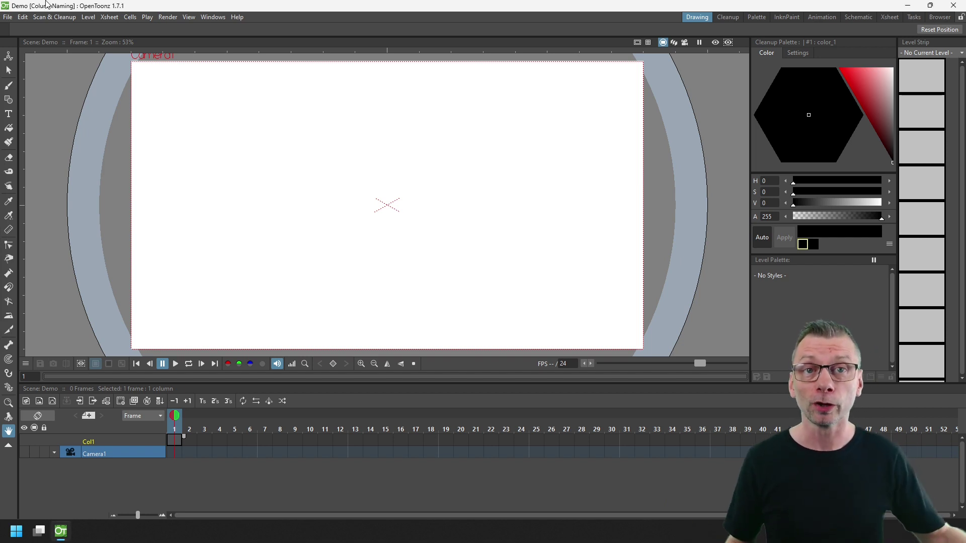
- Check Link Column Name with Level on the Xsheet page of Preferences
click(7, 17)
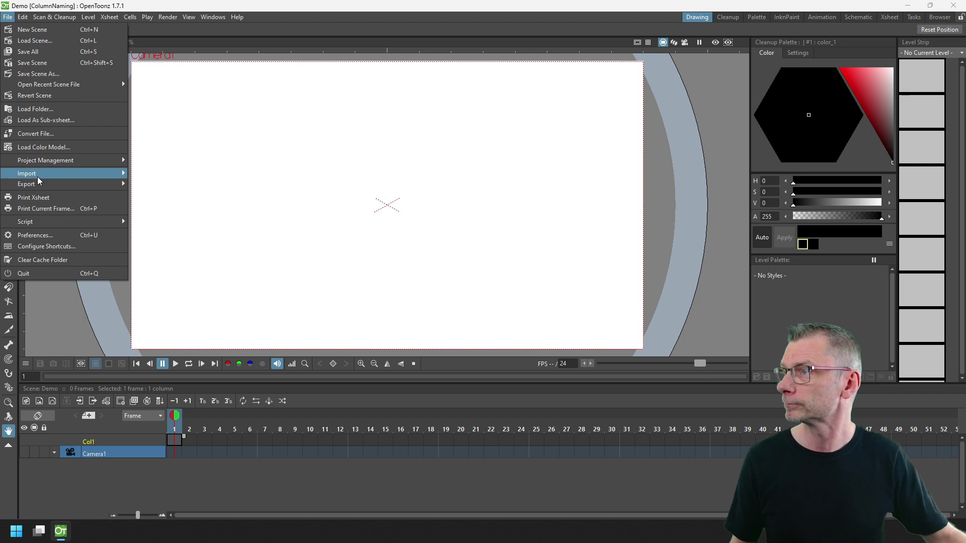
click(53, 235)
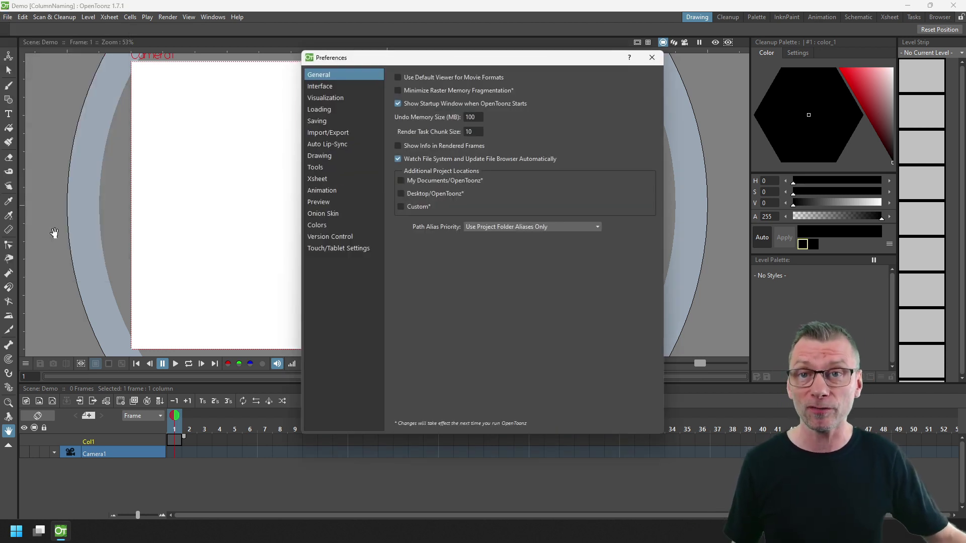
click(306, 178)
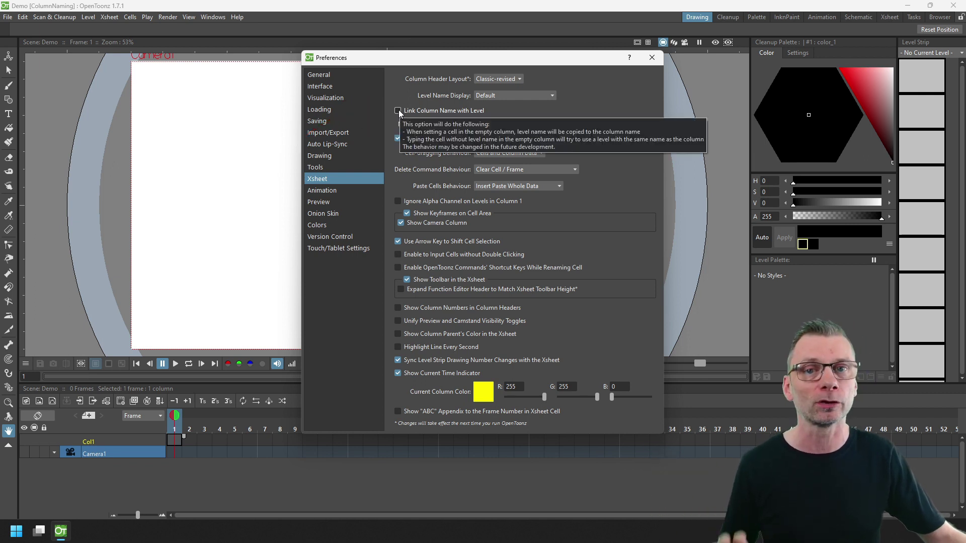
click(398, 111)
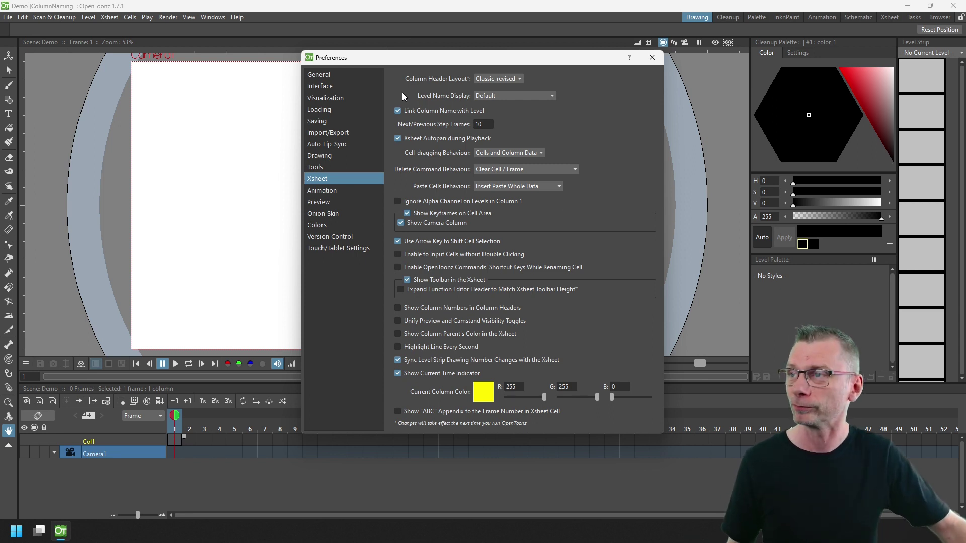
- Create a level with the default name A, then a second level named Background
click(649, 59)
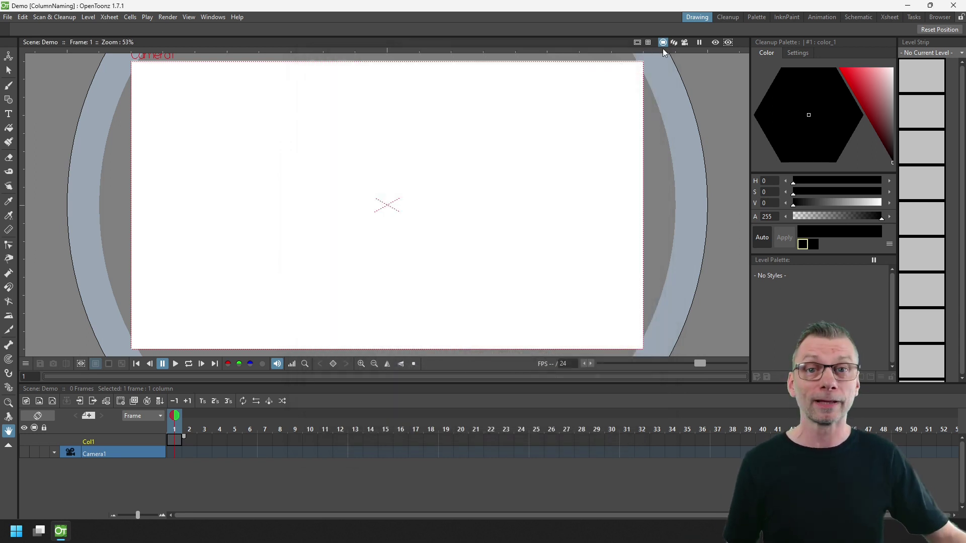
click(25, 401)
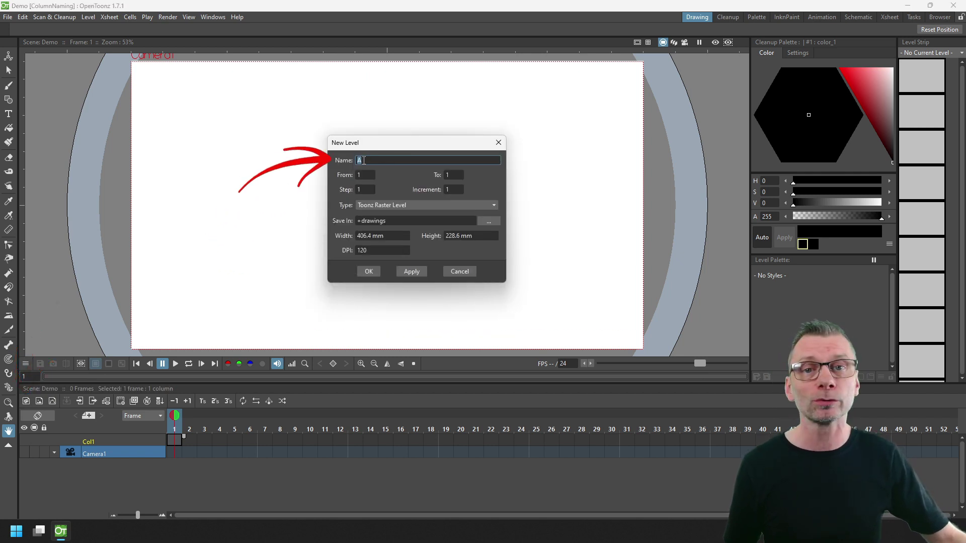
click(369, 272)
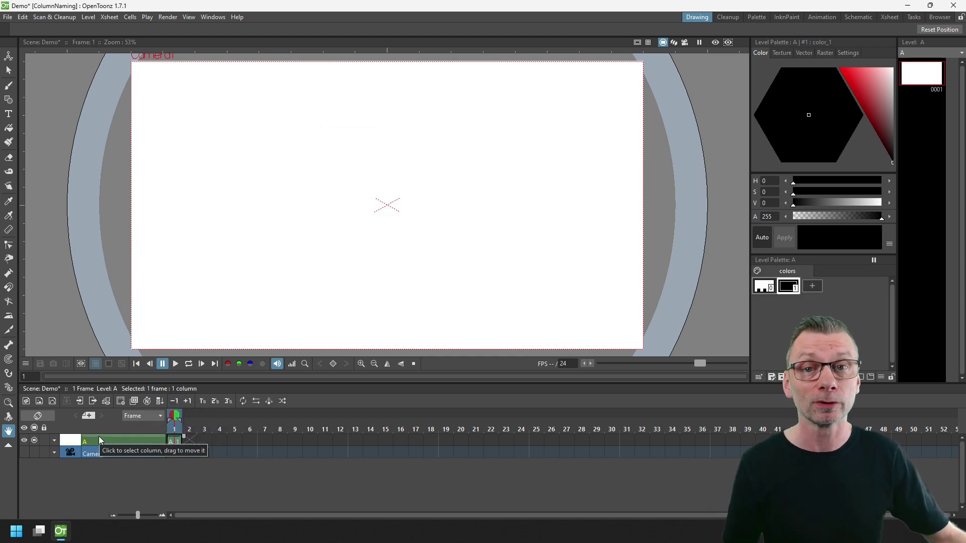
click(27, 401)
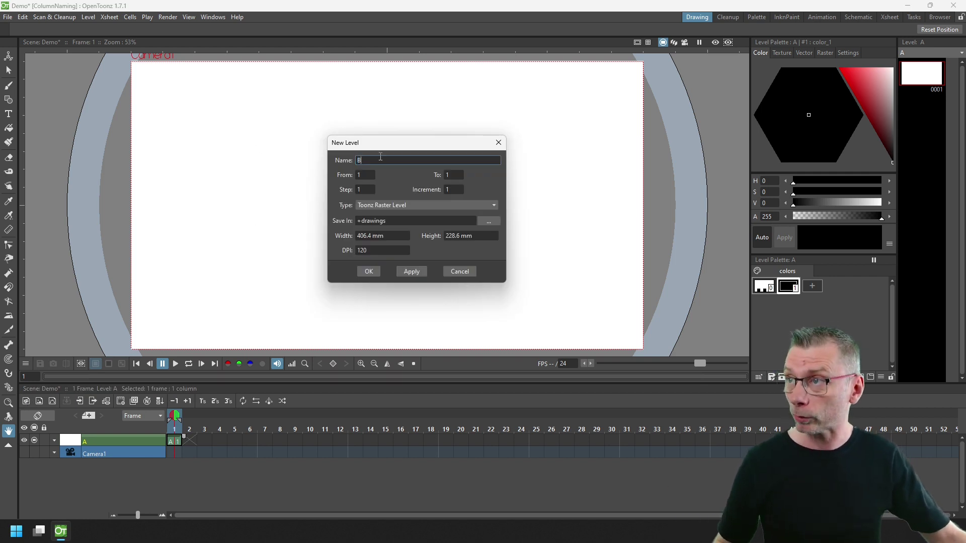
text(Background)
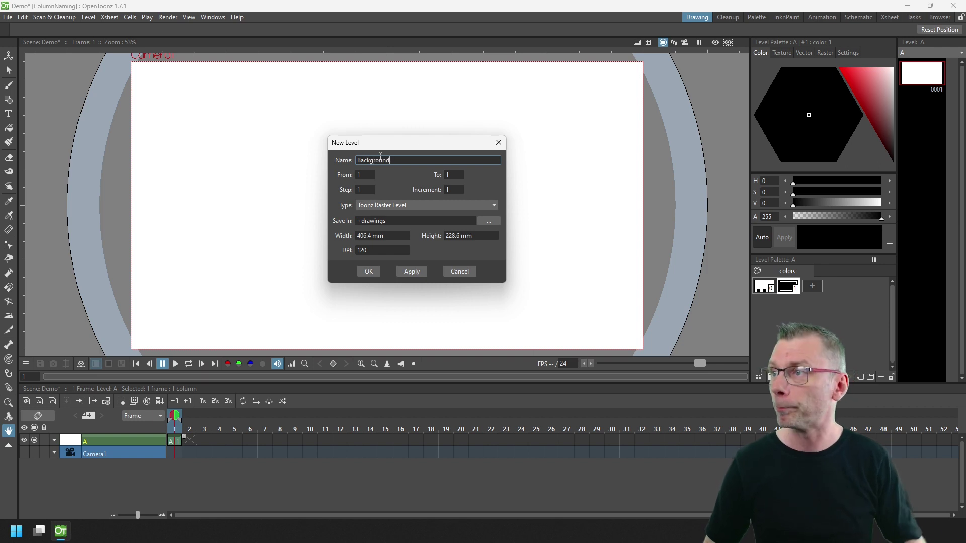
click(370, 272)
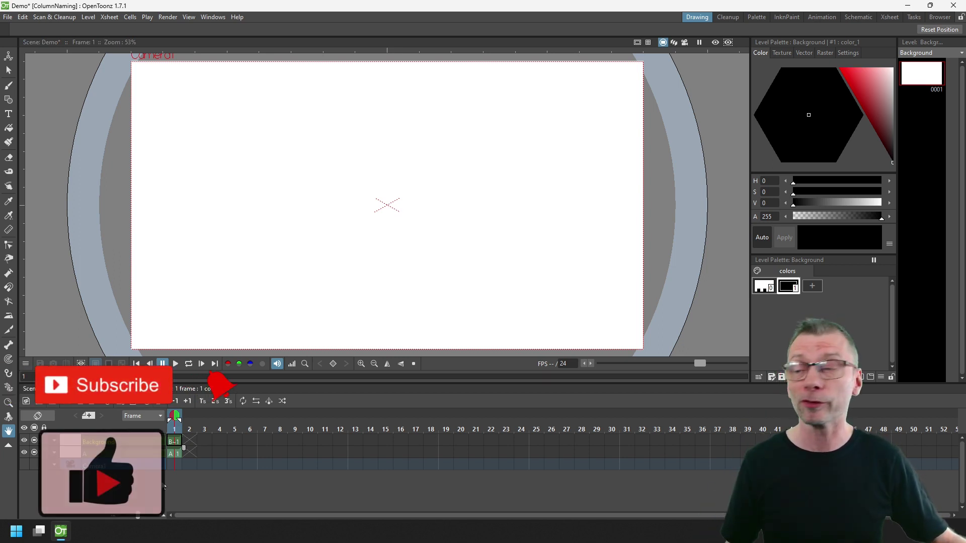
- Add blank Background drawings 2–11 and move drawing 4 to a new column's frame 1
click(186, 441)
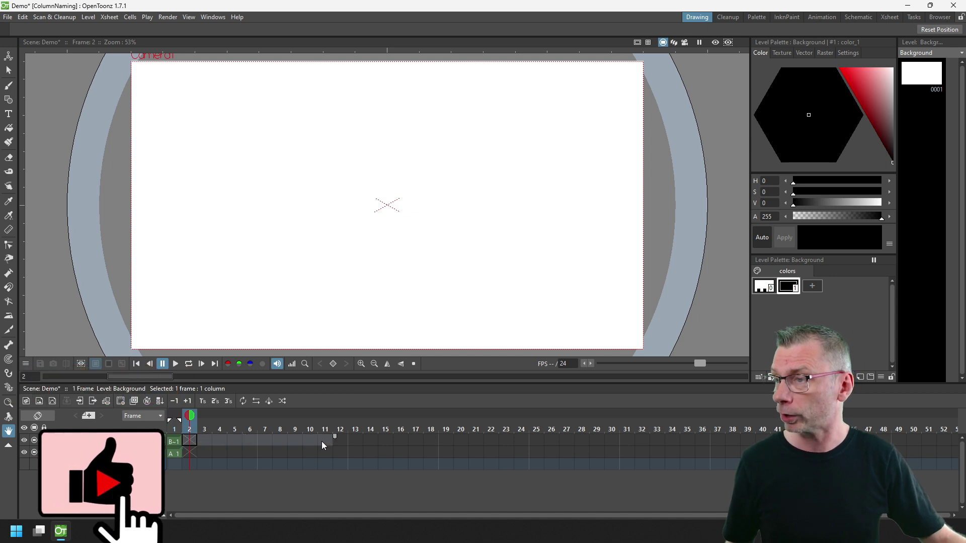
key(alt+d)
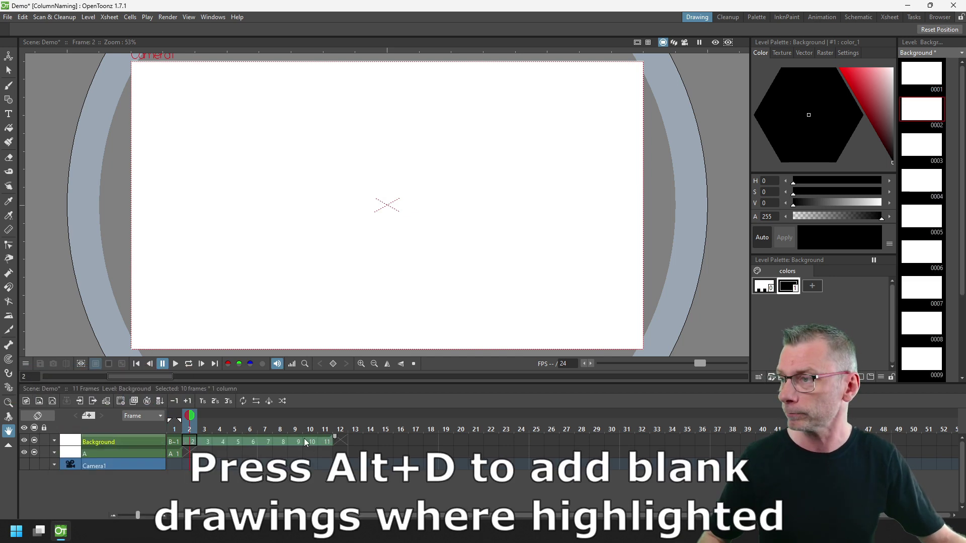
click(223, 440)
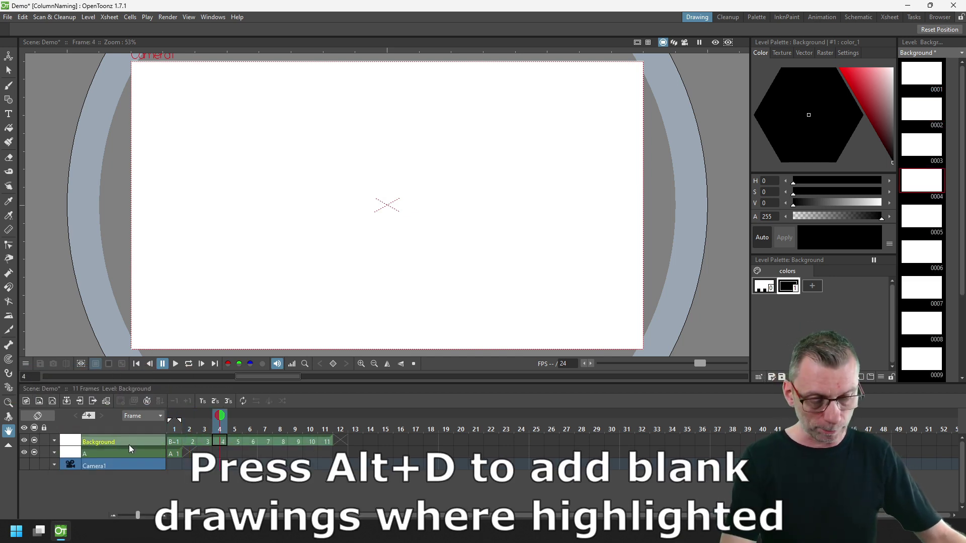
key(Insert)
click(224, 440)
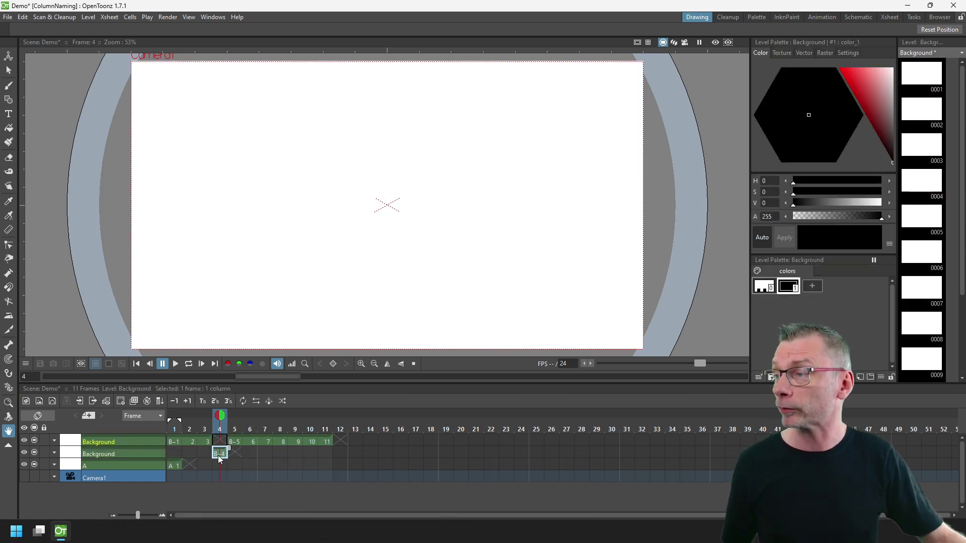
drag(220, 439, 167, 452)
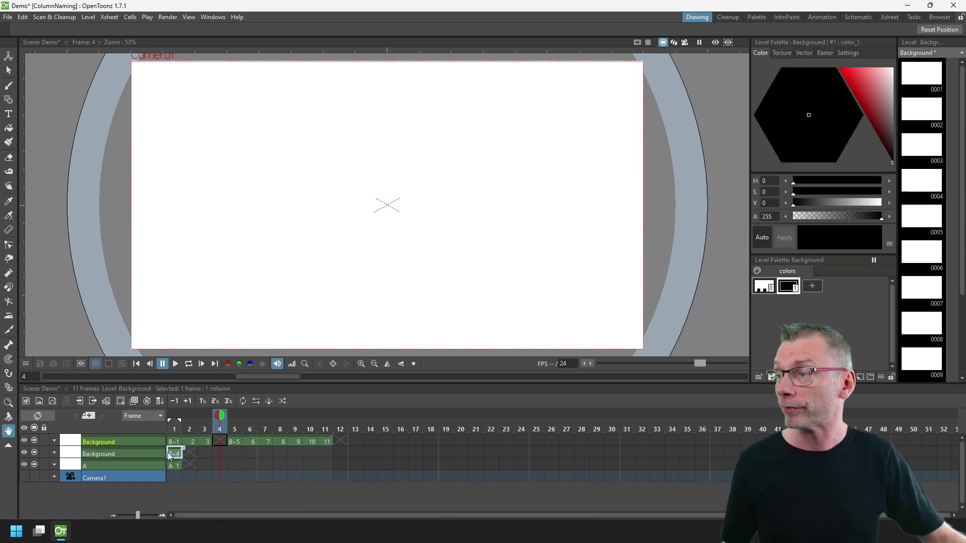
- Rename the new column holding drawing 4 to BG Trees
double_click(116, 454)
text(BG Trees)
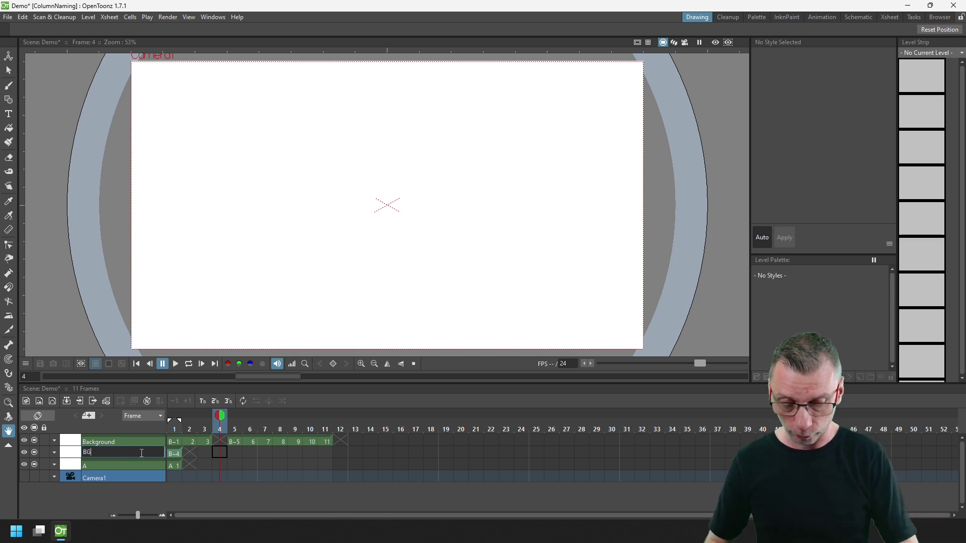
key(Return)
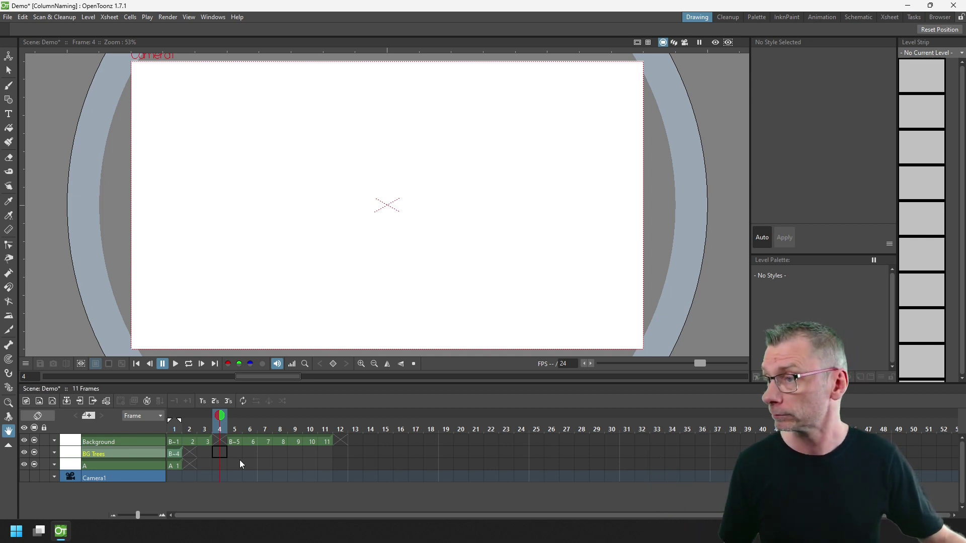
click(190, 452)
text(2)
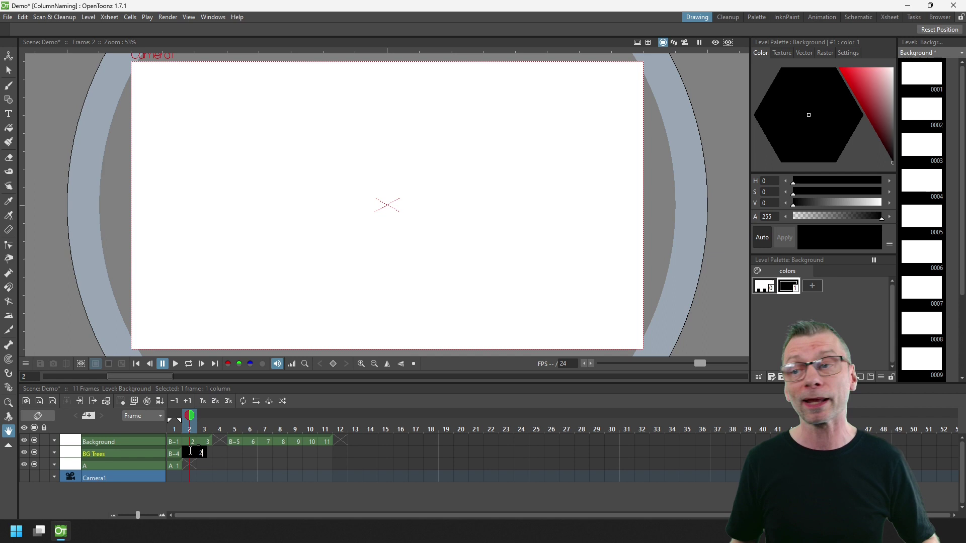
- Enter drawing 2 at BG Trees frame 2, hold it, then drawing 3 at frame 6
key(Return)
text(2)
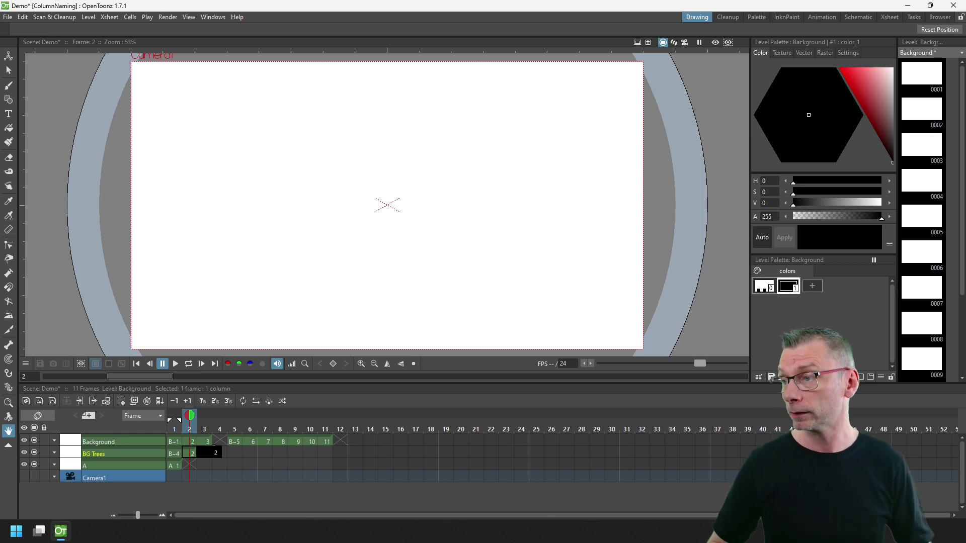
key(Return)
key(Return)
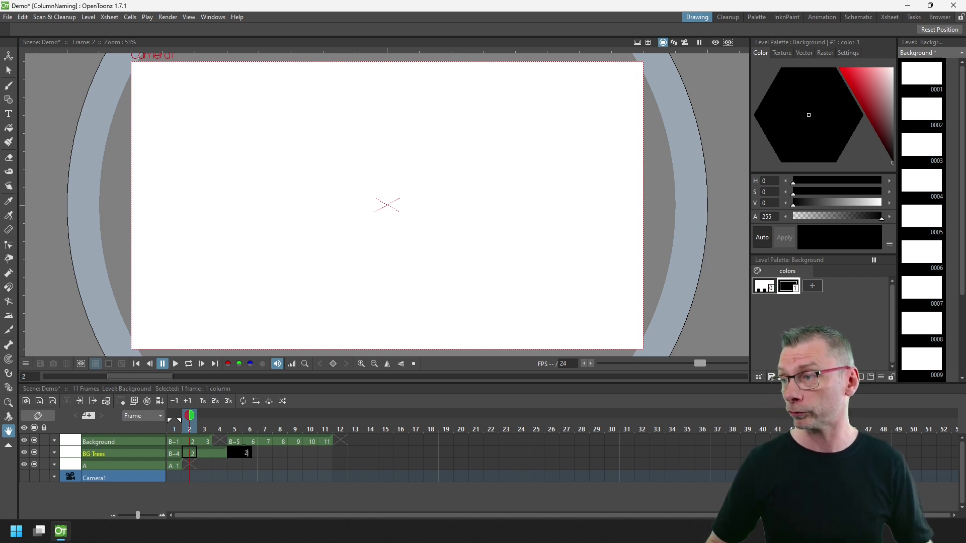
key(Return)
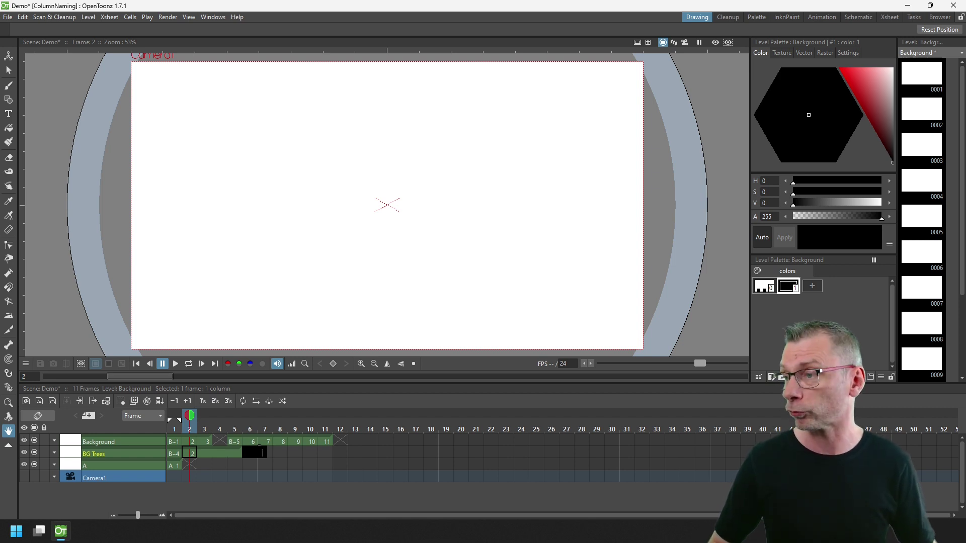
text(3)
key(Return)
text(4)
- Enter drawing 4 at frame 7, 5 at frame 9, 6 held from frame 10, 7 at frame 13
key(Return)
text(5)
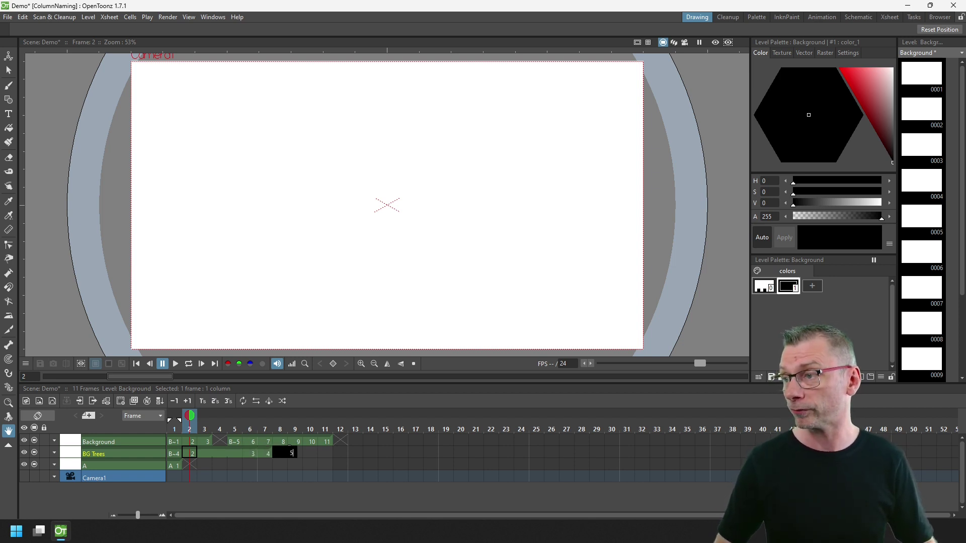
key(Return)
text(6)
key(Return)
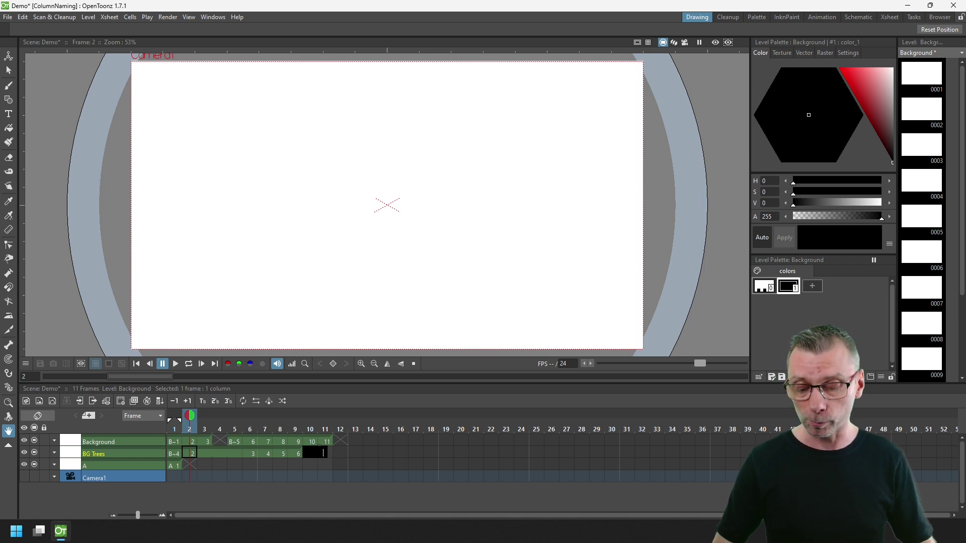
key(Return)
key(Return)
key(Return)
text(7)
key(Return)
text(8)
key(Return)
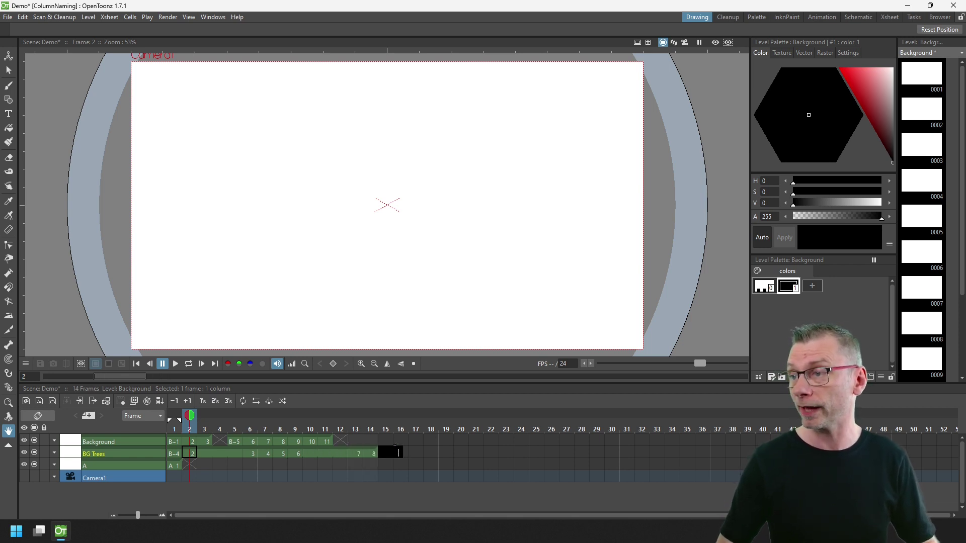
text(9)
key(Return)
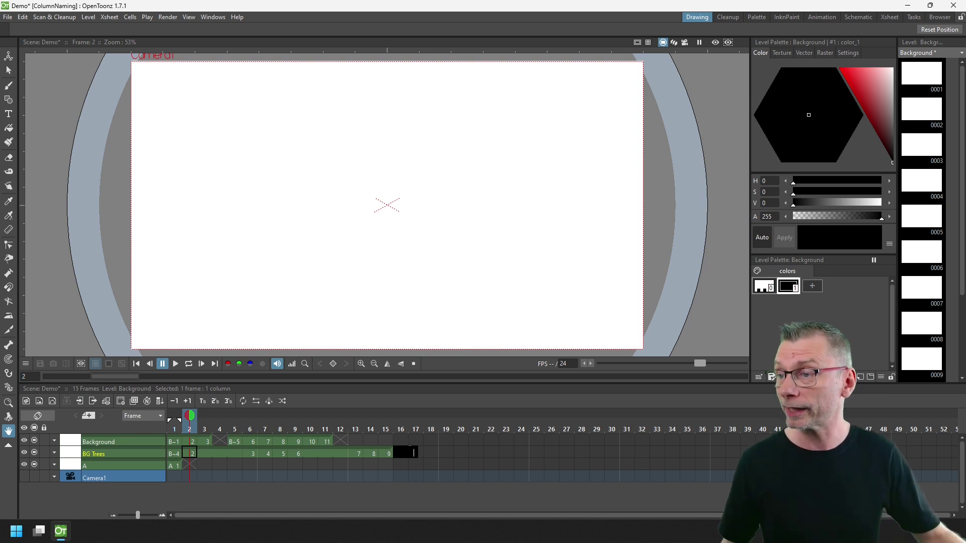
- Select BG Trees frame 22 to begin entering drawings there
click(492, 452)
text(2)
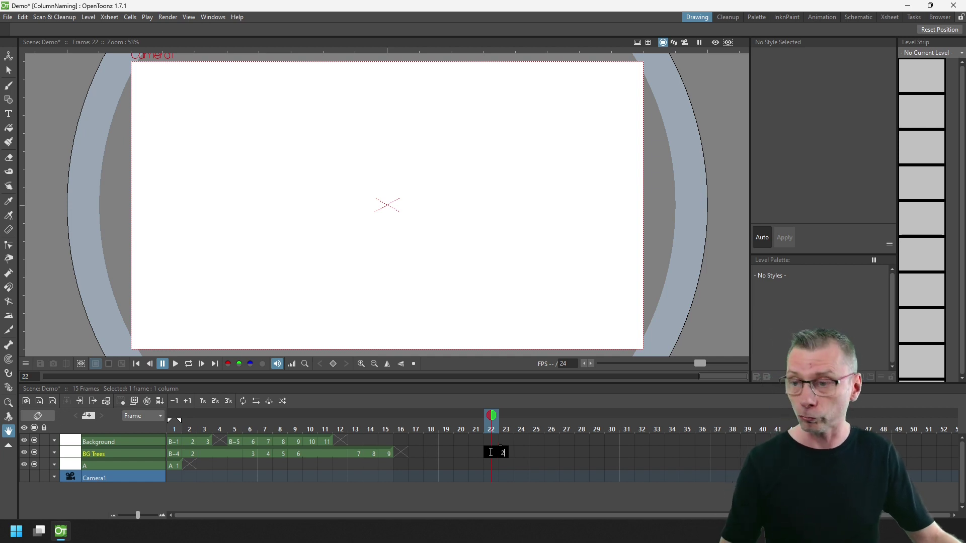
text(B 2)
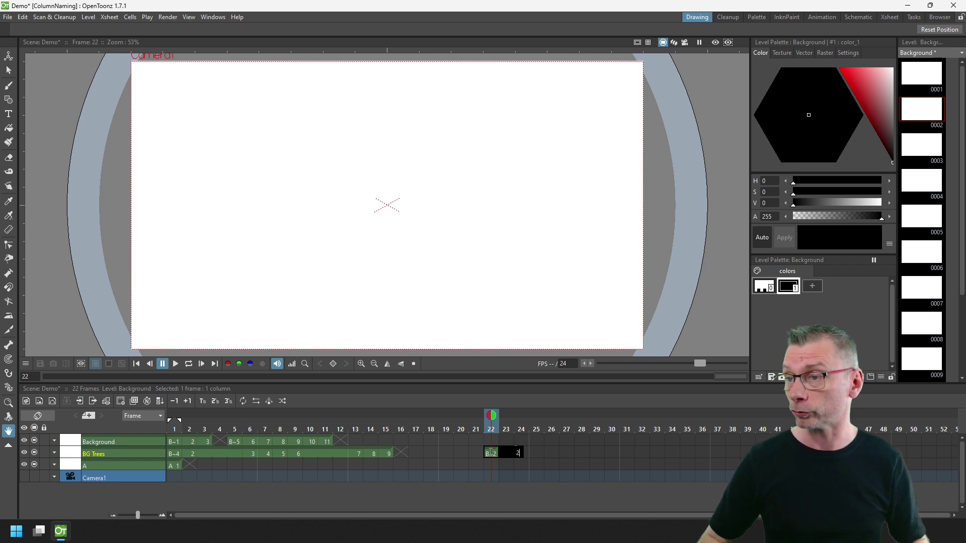
text( 1 2 3 4)
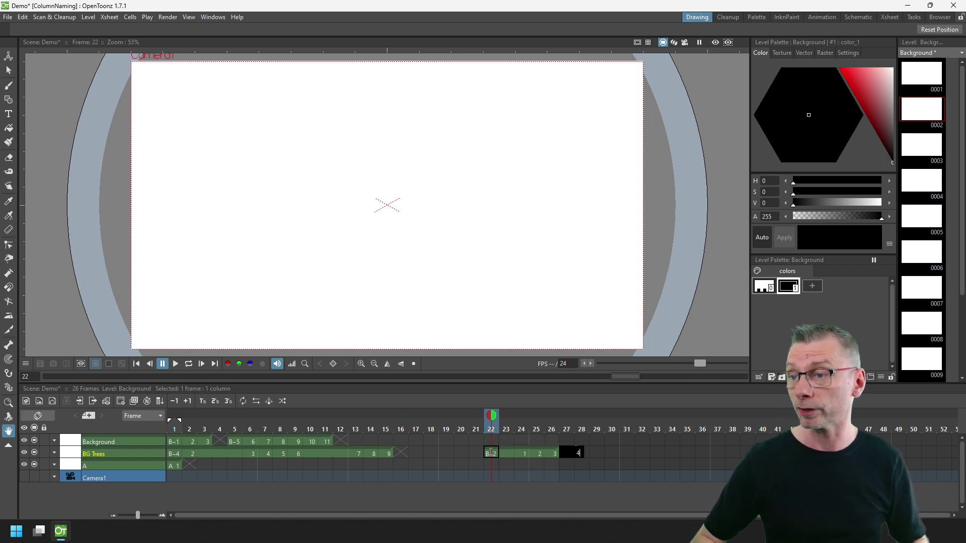